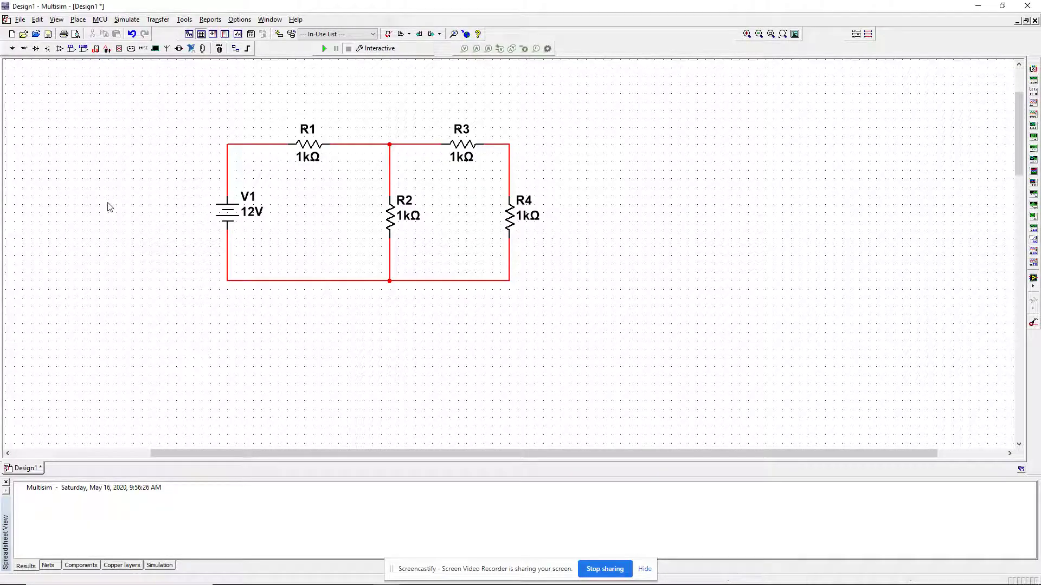
# Create a blank Design2, glance at the Design1 tab, then return to Design2.
pyautogui.hotkey('ctrl', 'n')
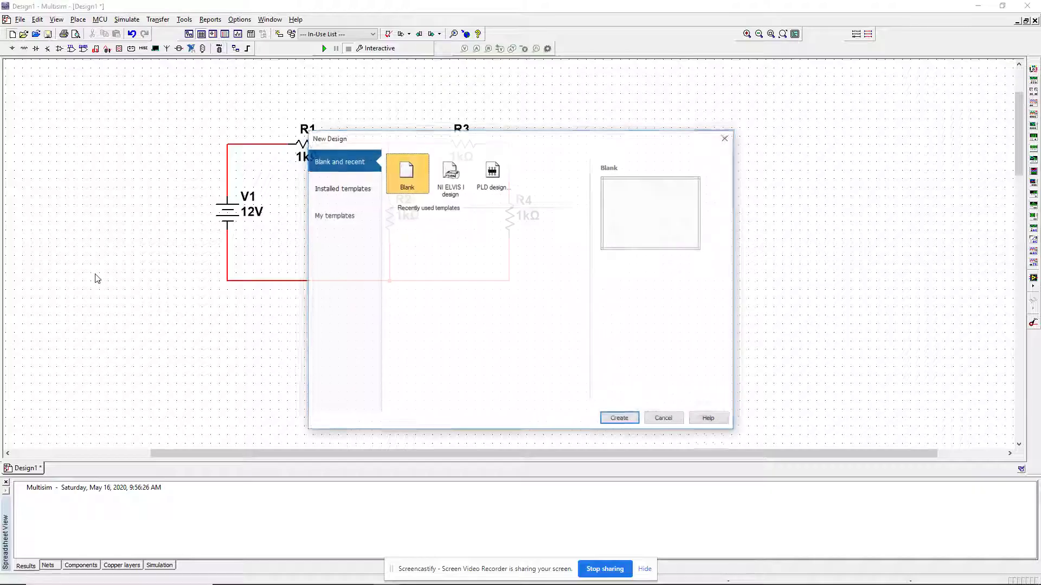
pyautogui.click(619, 418)
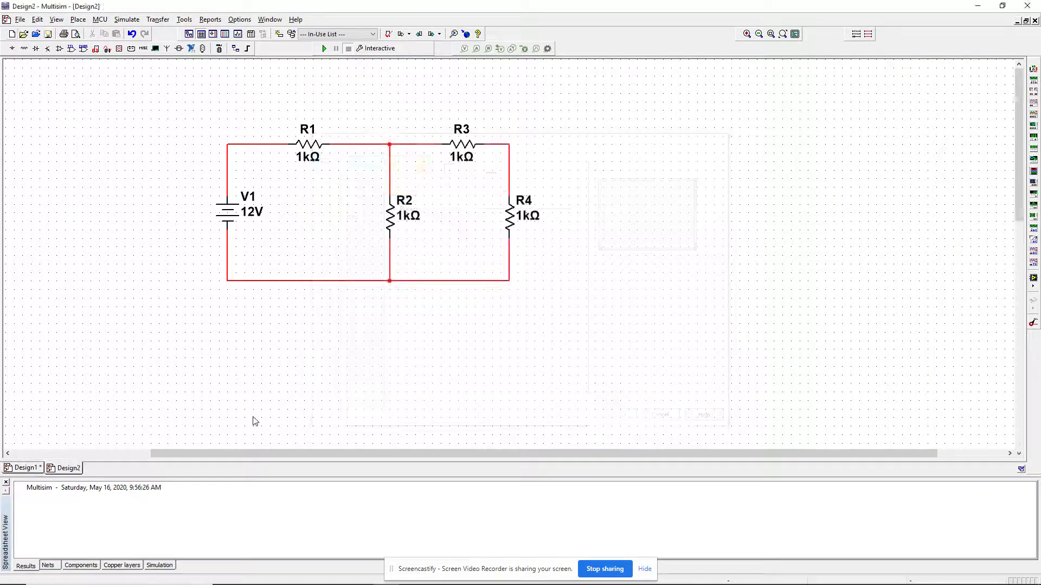
pyautogui.click(25, 469)
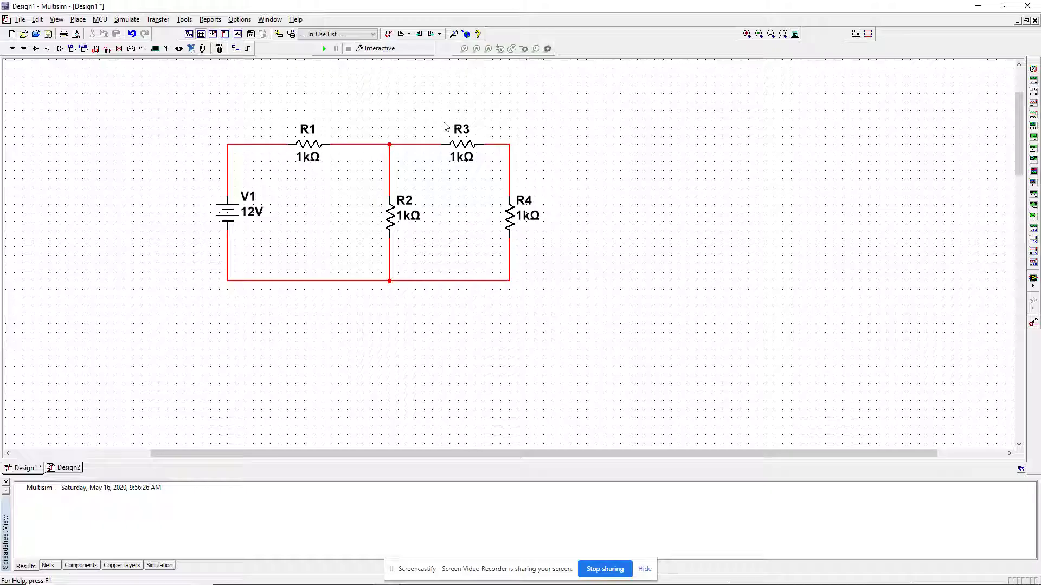
pyautogui.click(67, 469)
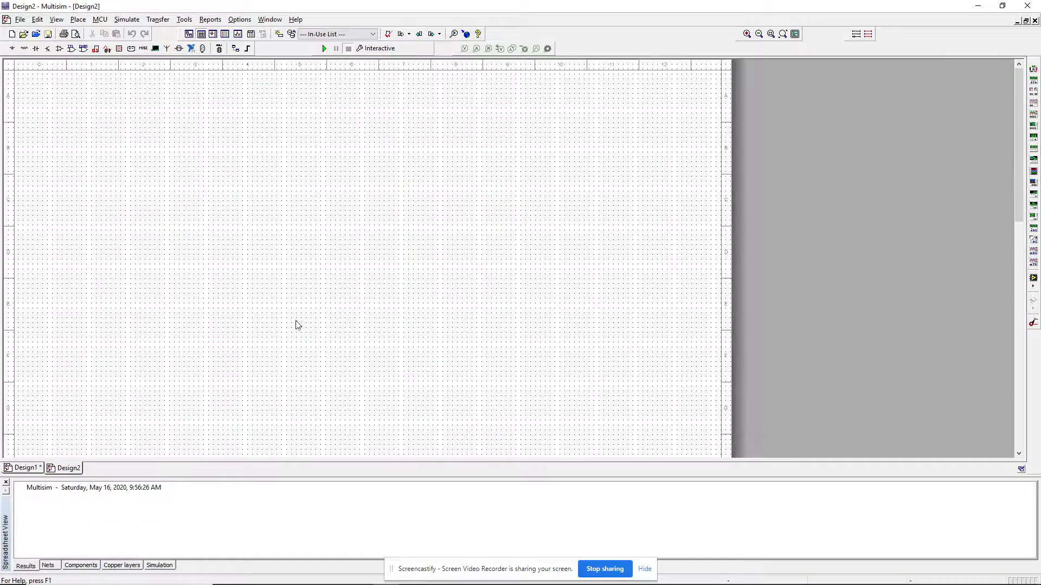
# Open and close the component library twice without placing any part.
pyautogui.click(77, 19)
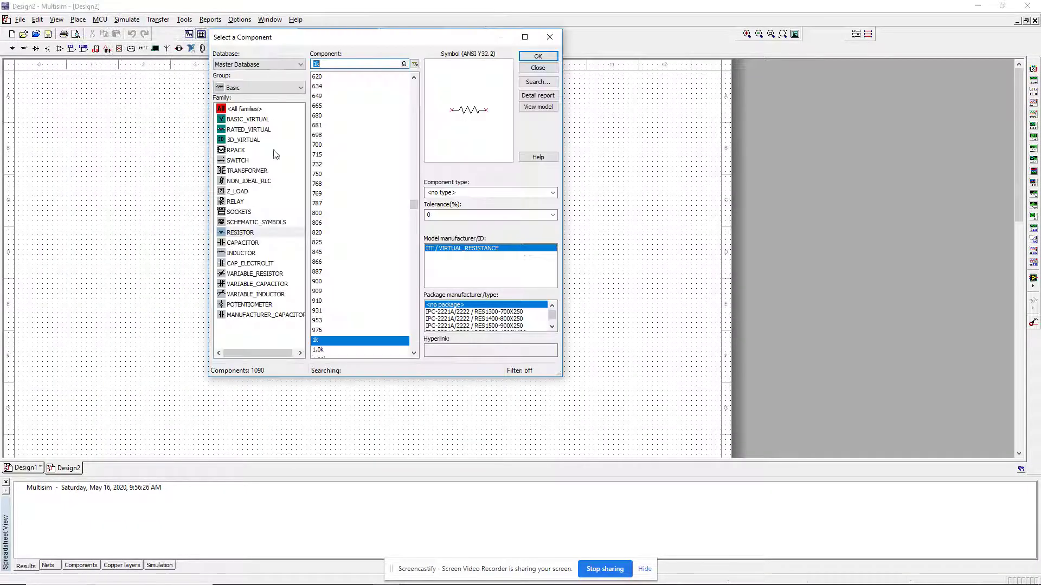
pyautogui.click(560, 36)
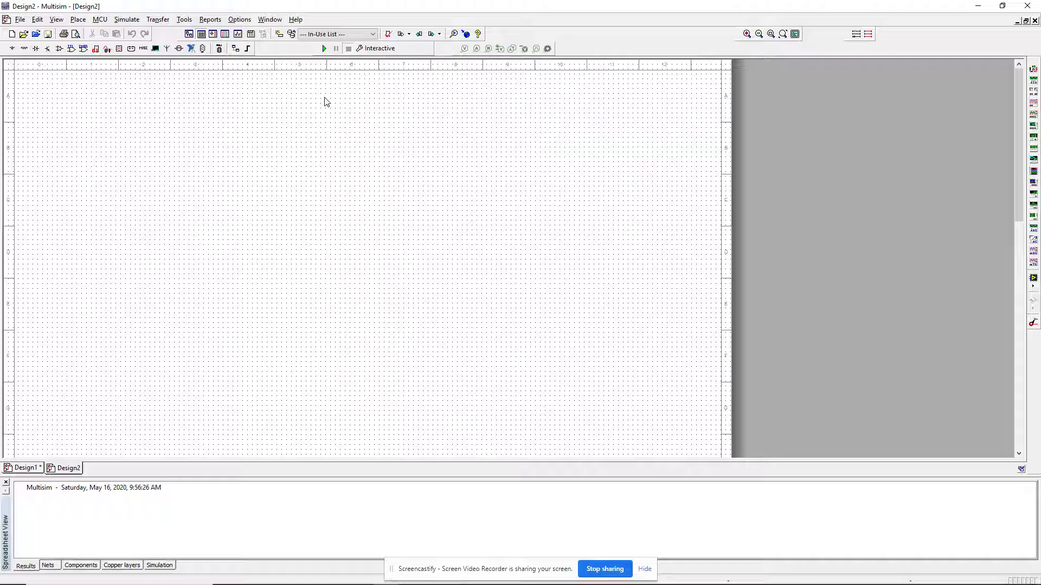
pyautogui.click(77, 19)
pyautogui.click(128, 35)
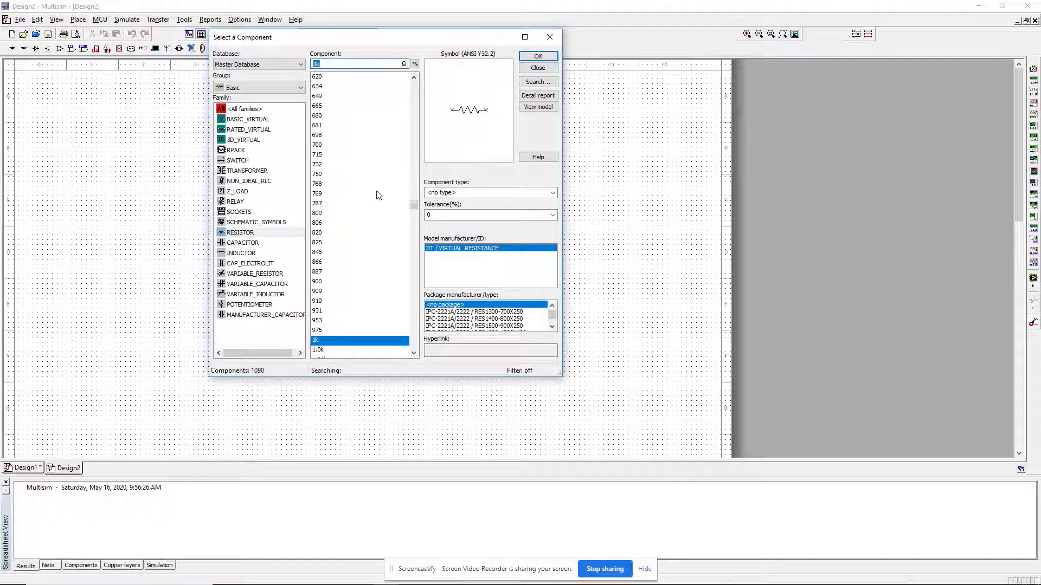
pyautogui.click(550, 39)
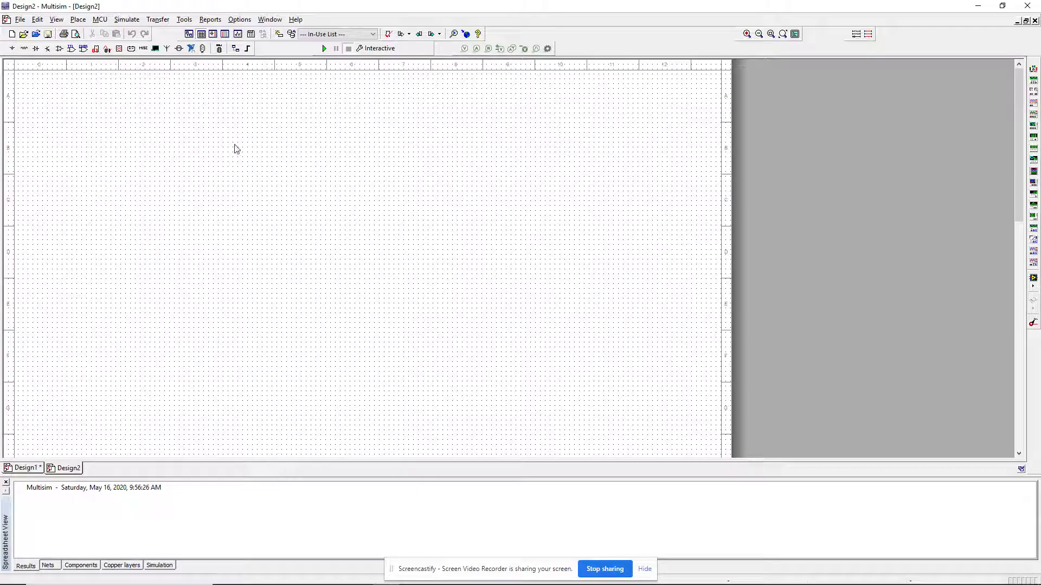
# Open the Select a Component dialog, showing the Basic group's resistor family with 1k.
pyautogui.click(78, 20)
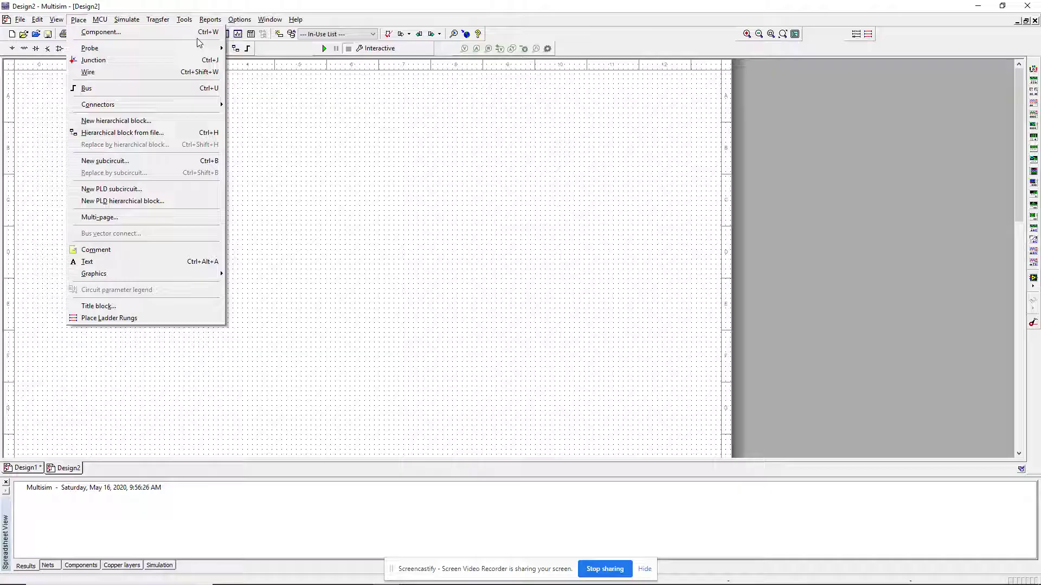
pyautogui.click(85, 33)
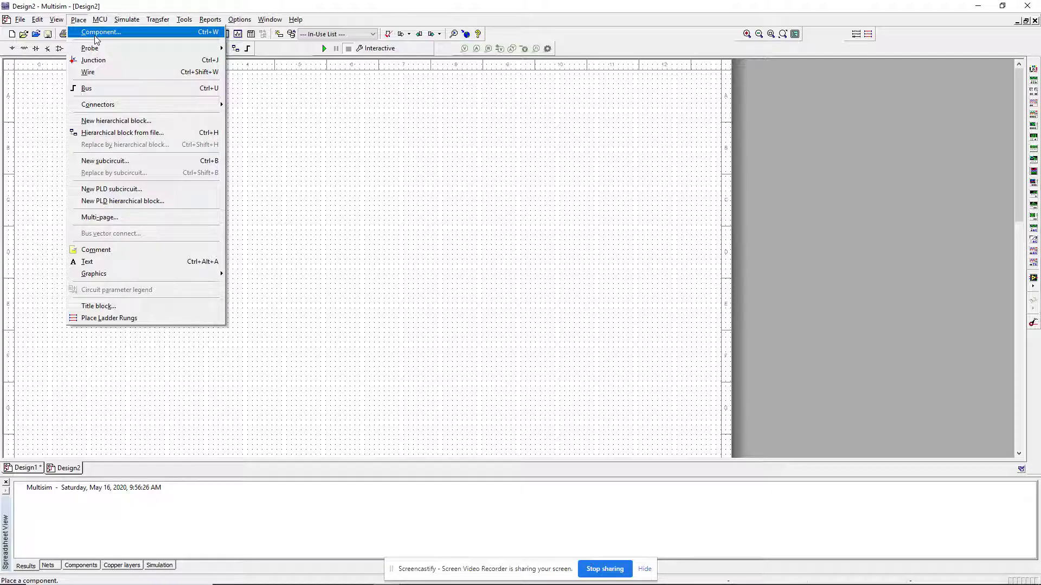
pyautogui.click(166, 33)
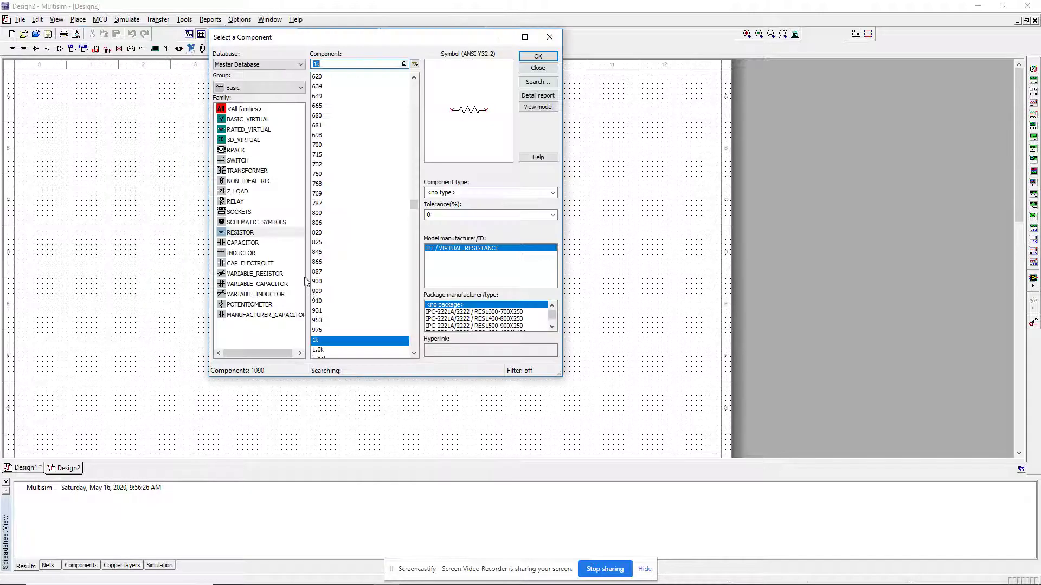
# Place a 12 V DC_POWER source V1 from Sources > POWER_SOURCES.
pyautogui.click(250, 70)
pyautogui.click(252, 87)
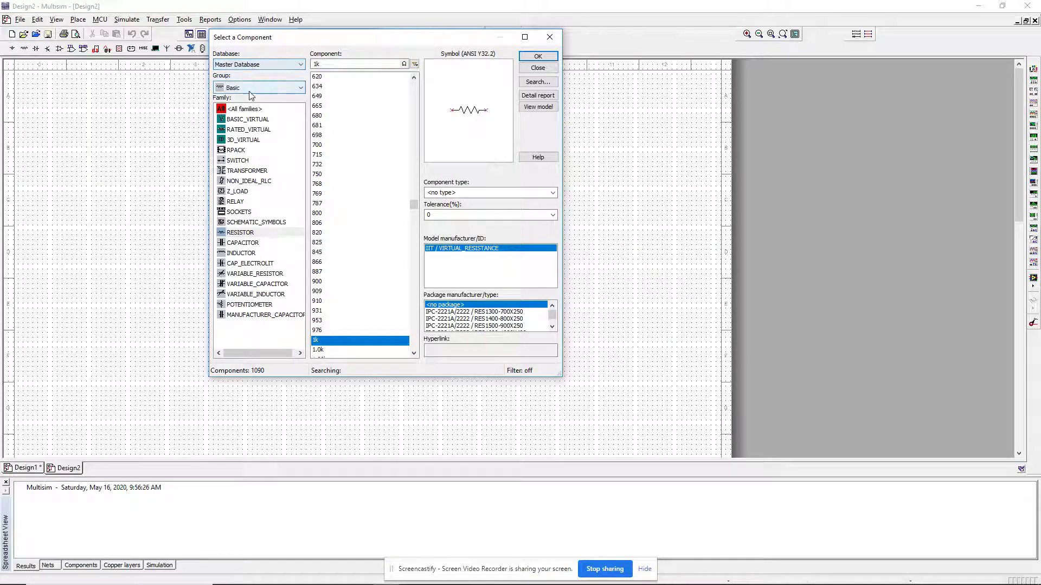
pyautogui.click(244, 109)
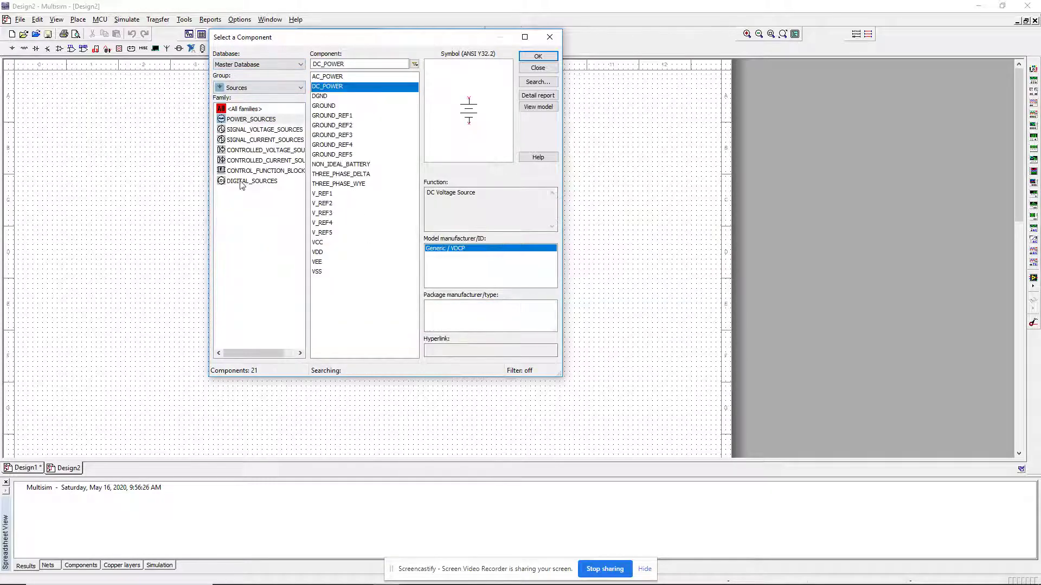
pyautogui.click(262, 119)
pyautogui.click(538, 57)
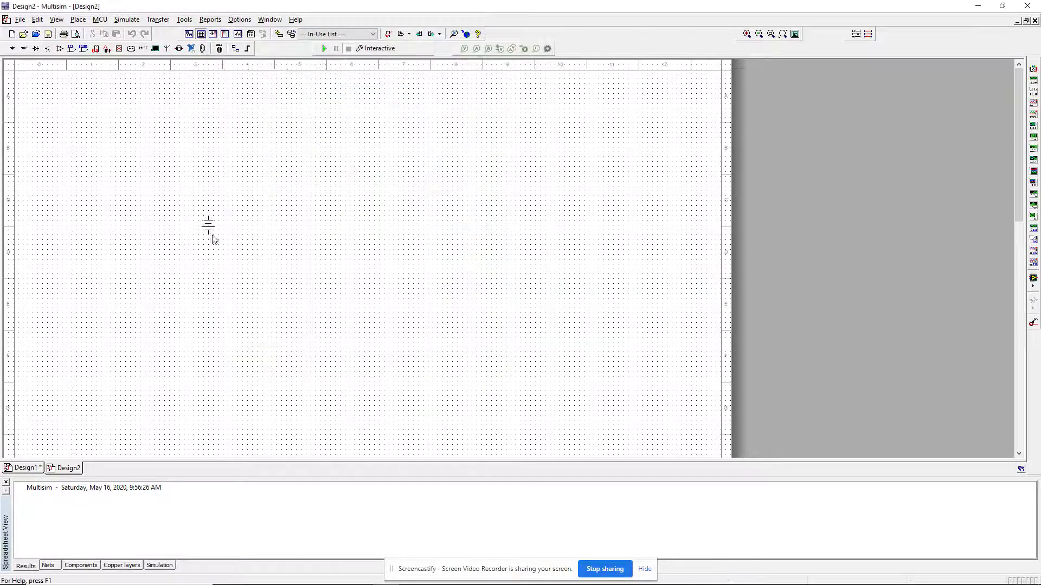
pyautogui.click(208, 244)
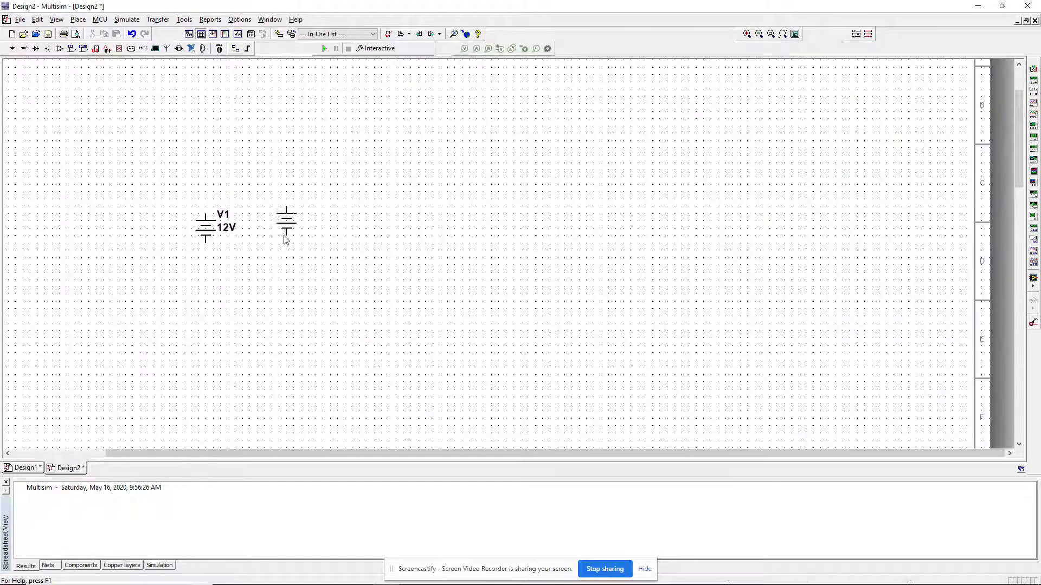
pyautogui.press('Escape')
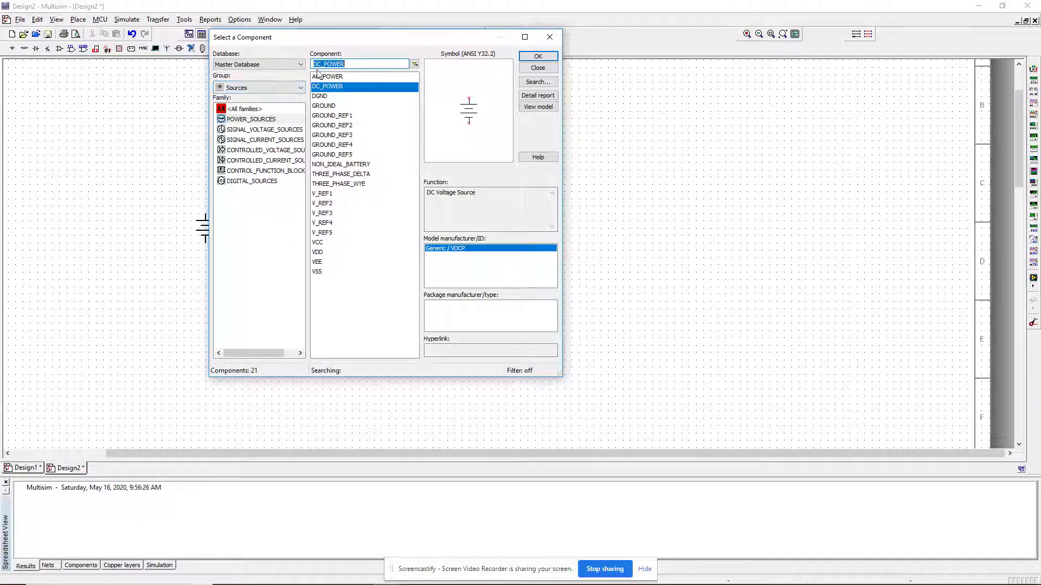
# Place four 1k Basic resistors, R1 to R4, to the right of V1.
pyautogui.click(285, 88)
pyautogui.click(267, 119)
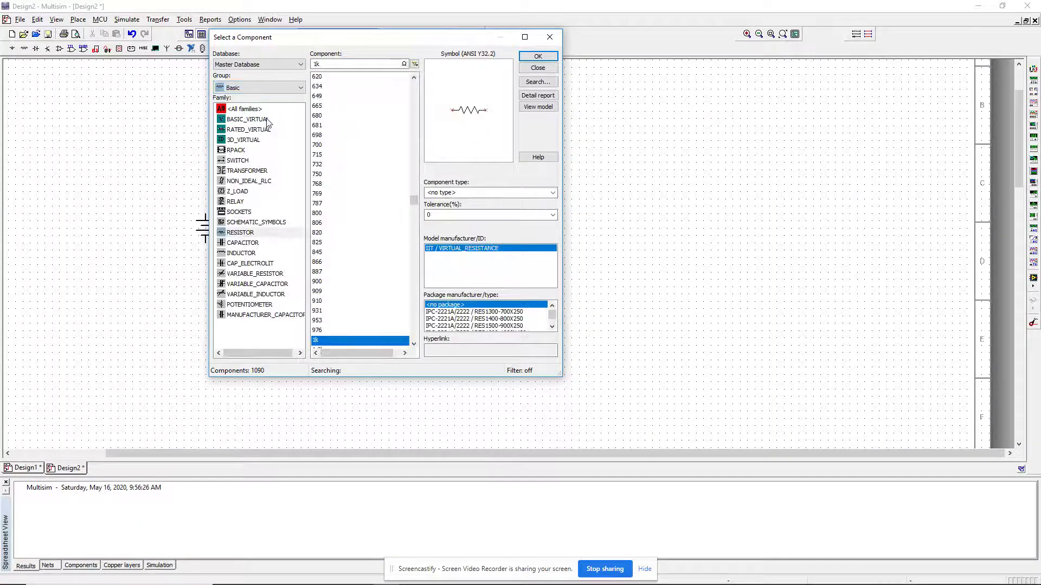
pyautogui.click(252, 235)
pyautogui.click(537, 56)
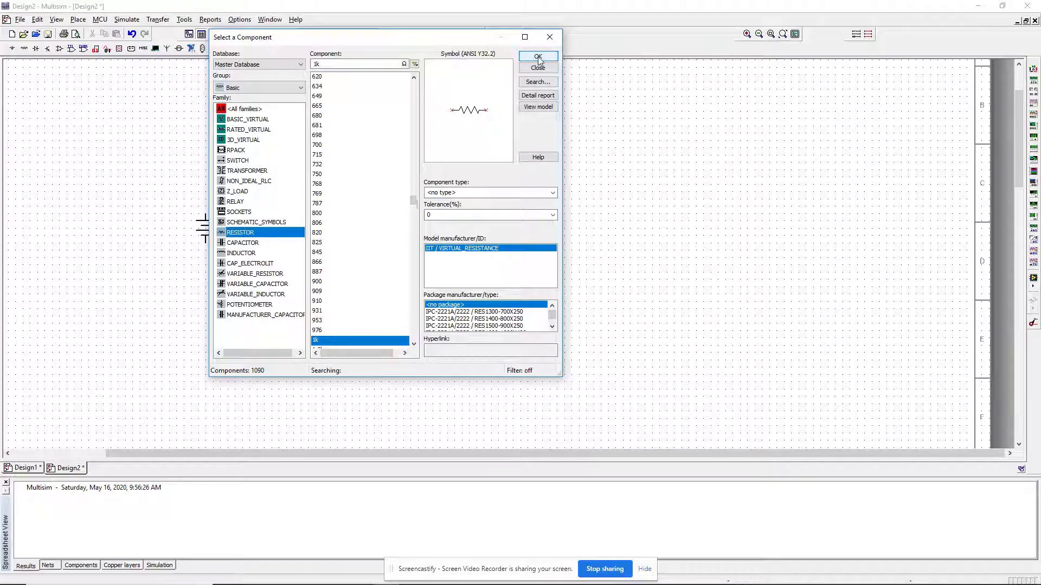
pyautogui.click(296, 163)
pyautogui.click(369, 229)
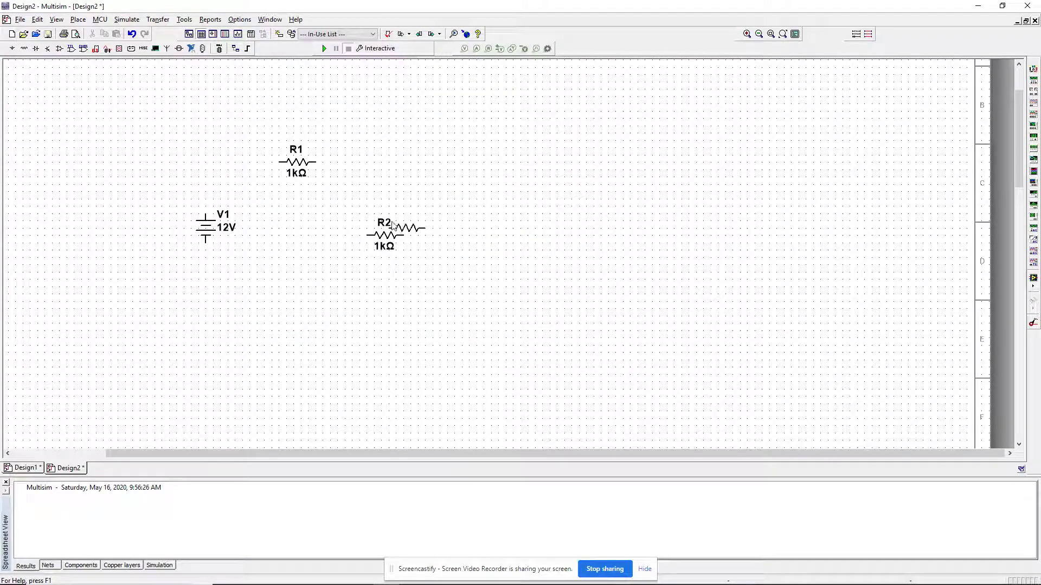
pyautogui.click(444, 156)
pyautogui.click(494, 236)
pyautogui.press('Escape')
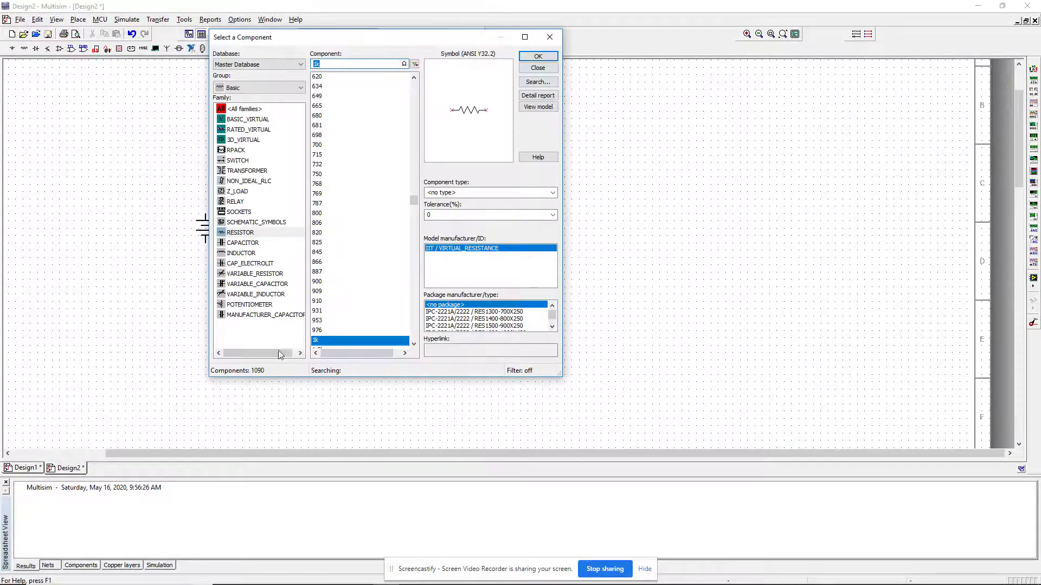
pyautogui.press('Escape')
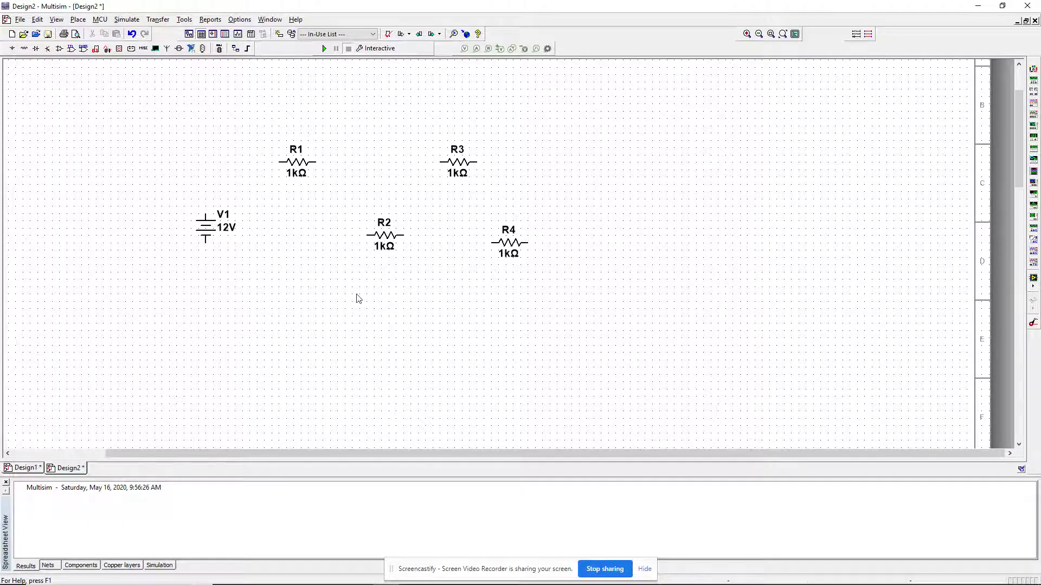
pyautogui.click(383, 242)
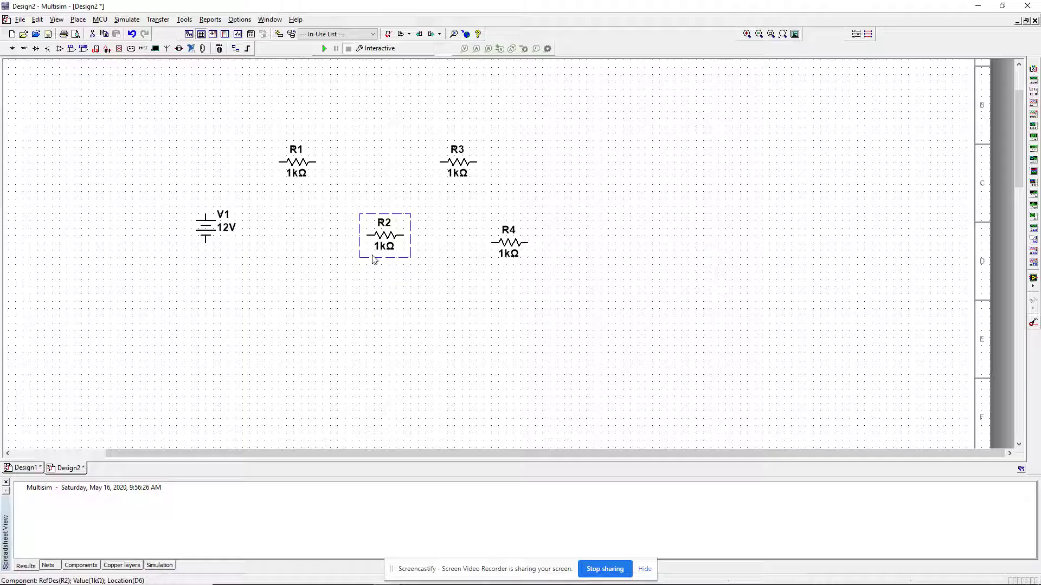
# Rotate resistors R2 and R4 to stand vertically.
pyautogui.hotkey('ctrl', 'r')
pyautogui.click(511, 246)
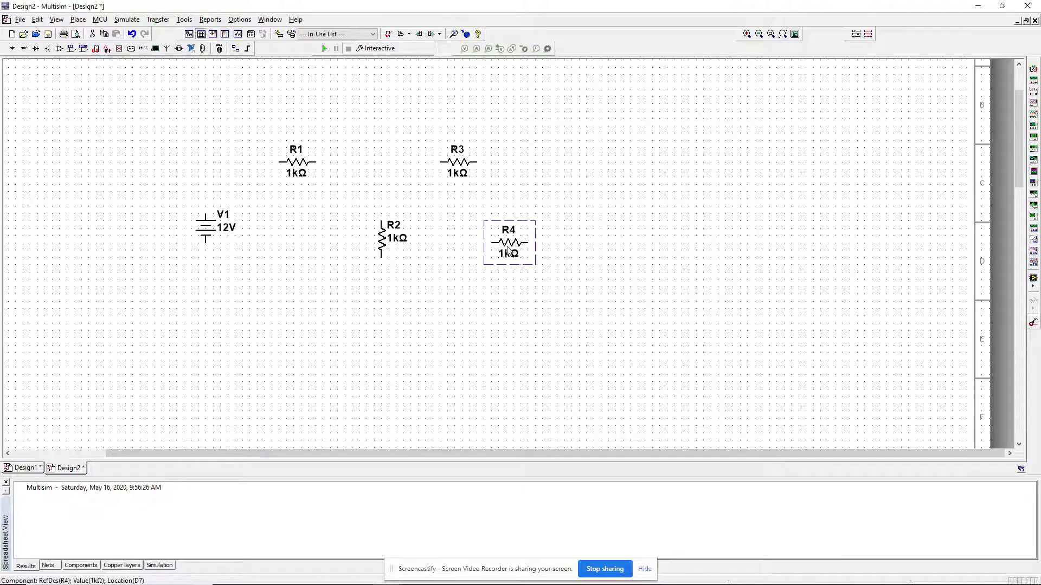
pyautogui.hotkey('ctrl', 'r')
pyautogui.click(454, 355)
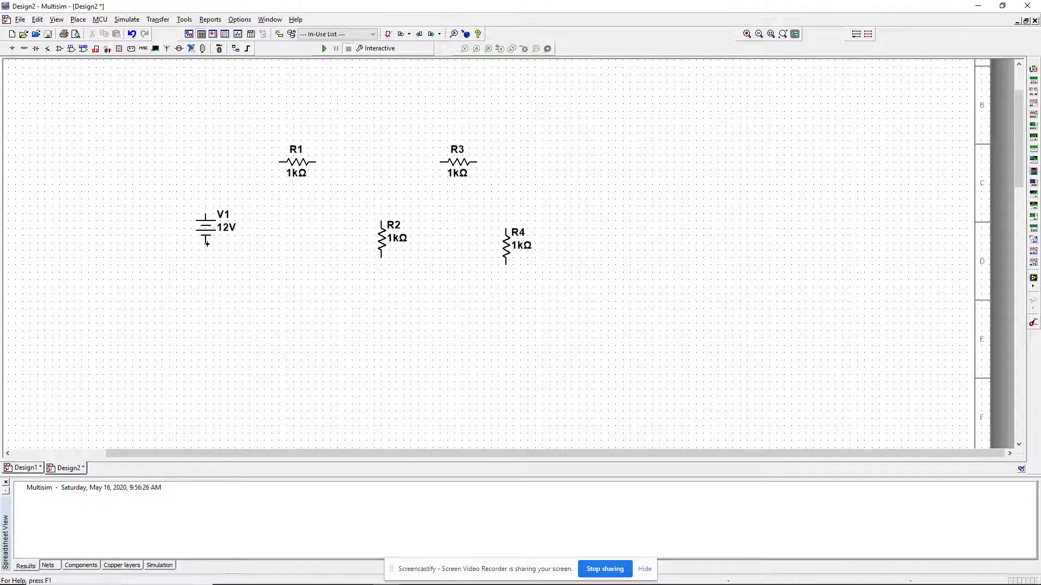
# Wire V1's top to R1, R1 to R2's top, and R3's left pin to that wire.
pyautogui.click(205, 212)
pyautogui.click(279, 161)
pyautogui.click(314, 161)
pyautogui.click(380, 219)
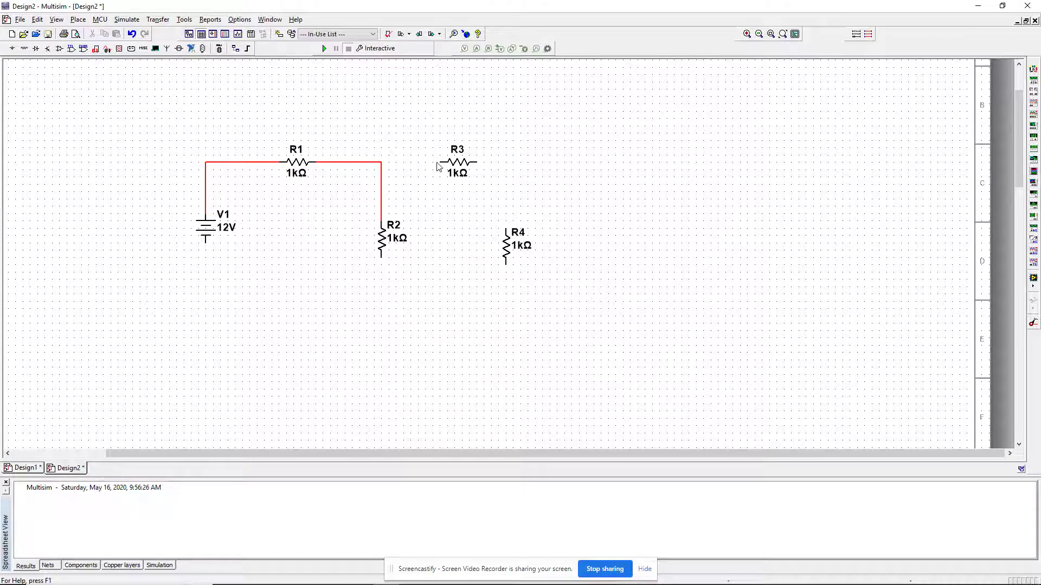
pyautogui.click(410, 162)
pyautogui.click(380, 162)
# Wire R3 to R4's top, V1's bottom to R2's bottom, and R4's bottom to the return wire.
pyautogui.click(479, 162)
pyautogui.click(507, 229)
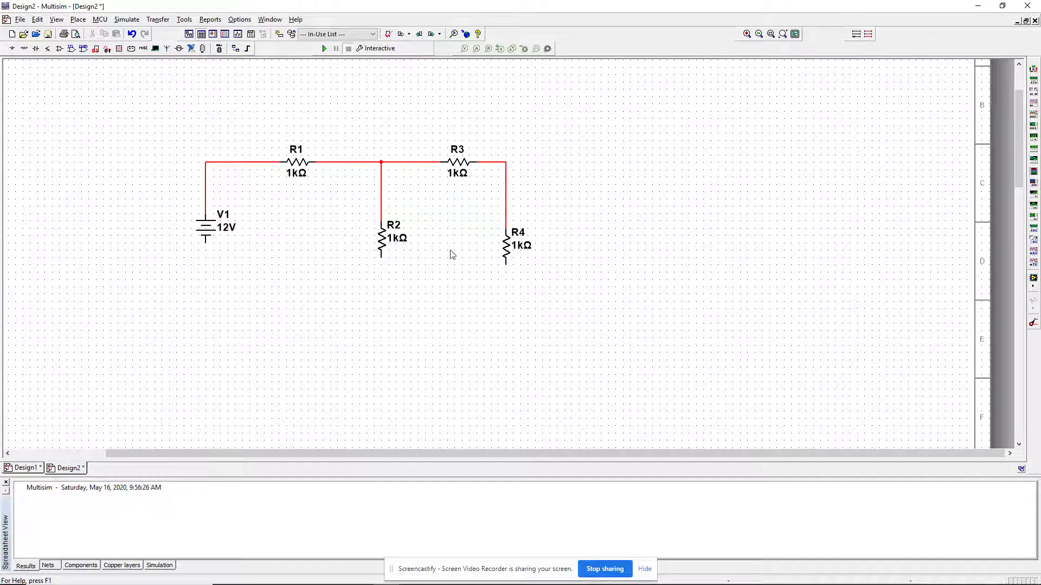
pyautogui.click(205, 239)
pyautogui.click(381, 255)
pyautogui.click(505, 264)
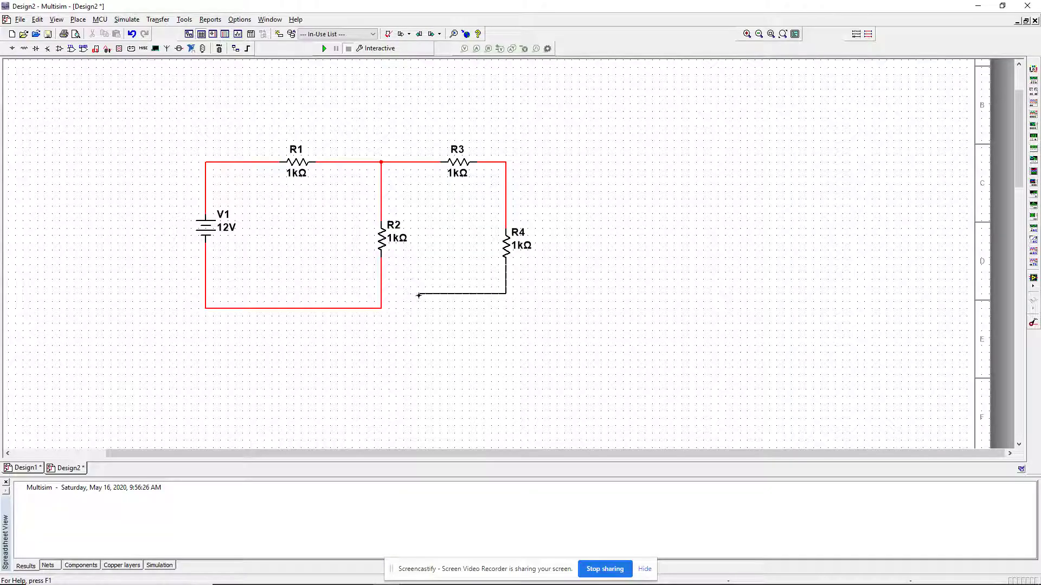
pyautogui.click(381, 307)
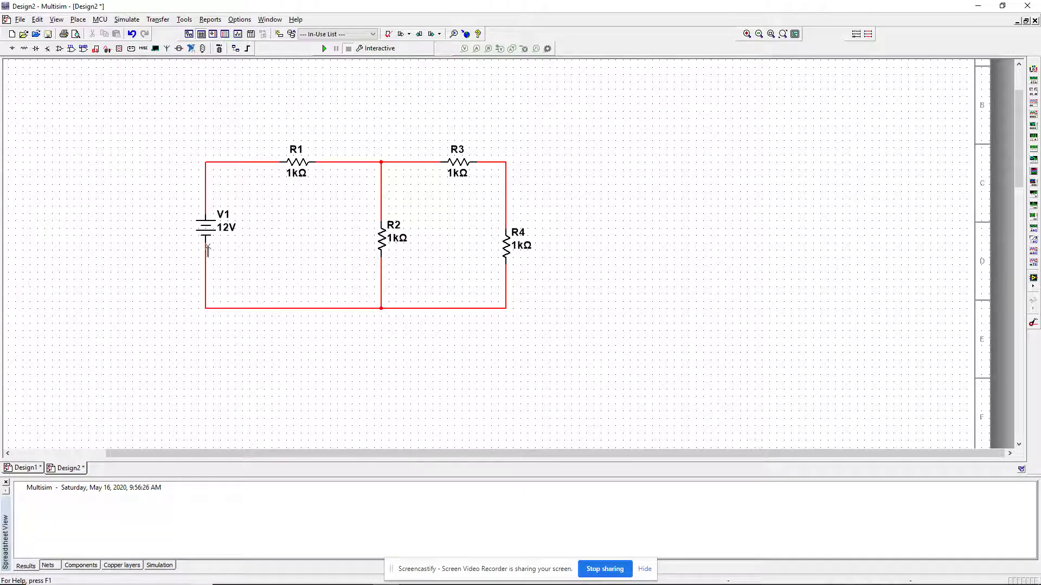
pyautogui.click(218, 216)
pyautogui.doubleClick(218, 215)
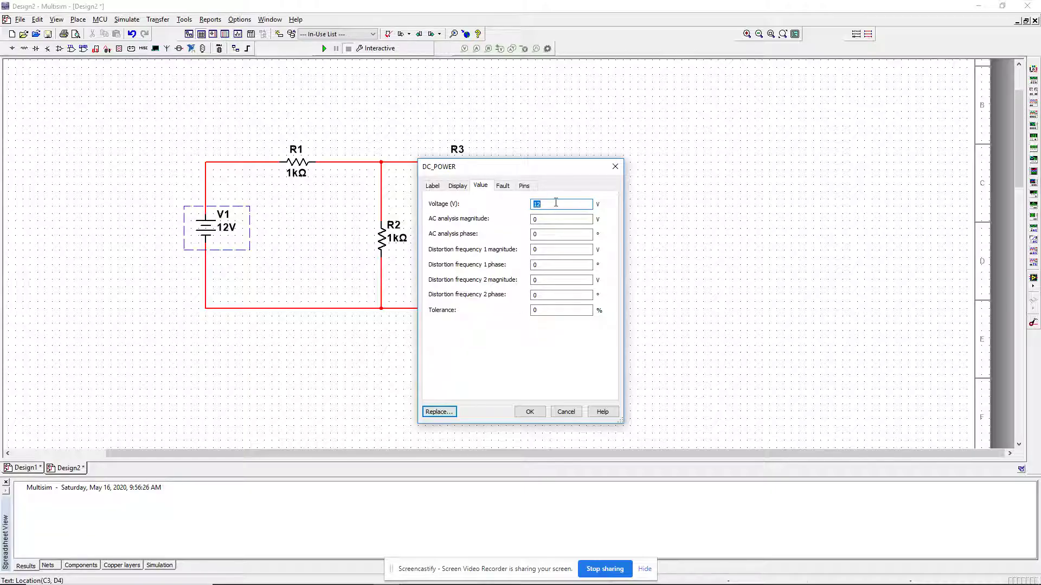
pyautogui.click(555, 203)
pyautogui.click(615, 166)
# Open R1's Resistor properties, select its tolerance value, and view the Display settings.
pyautogui.click(303, 163)
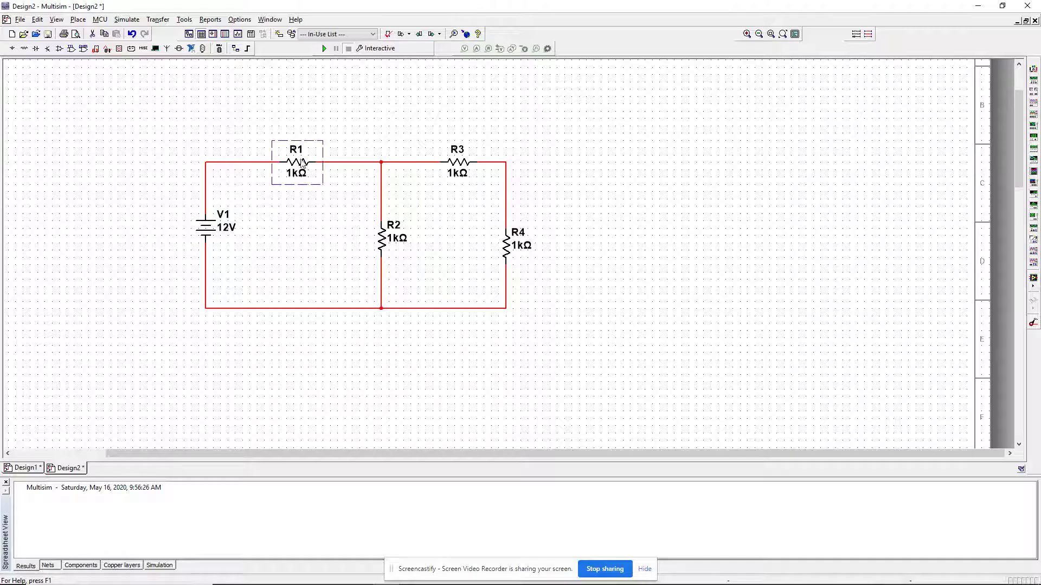
pyautogui.doubleClick(302, 164)
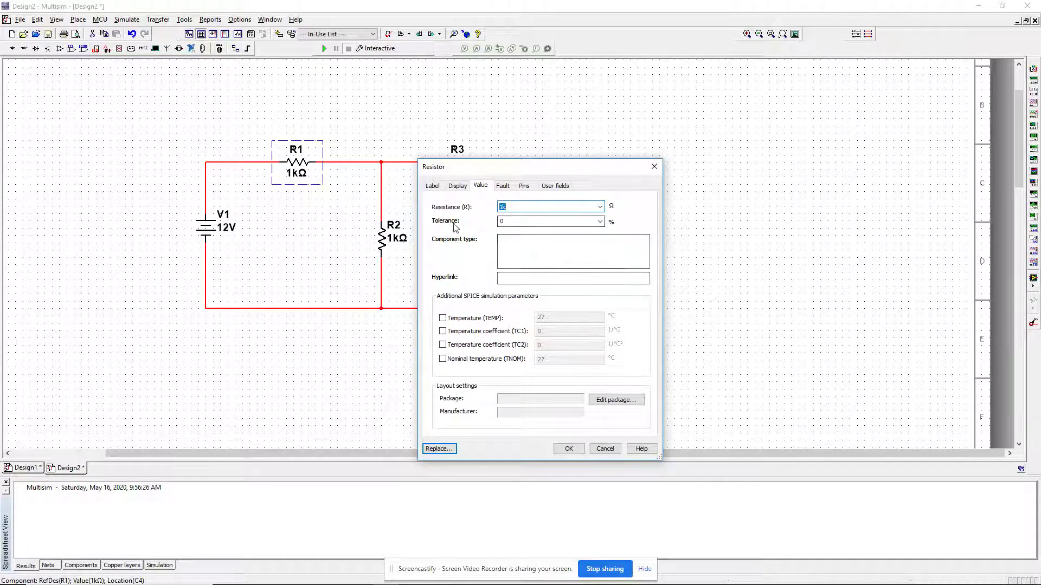
pyautogui.click(512, 221)
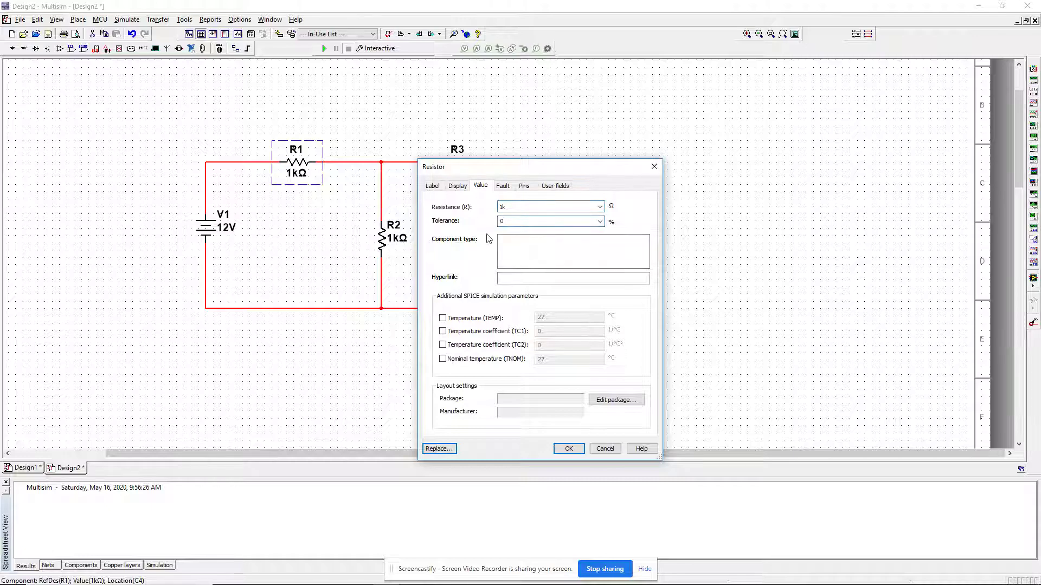
pyautogui.click(503, 224)
pyautogui.click(510, 228)
pyautogui.click(457, 186)
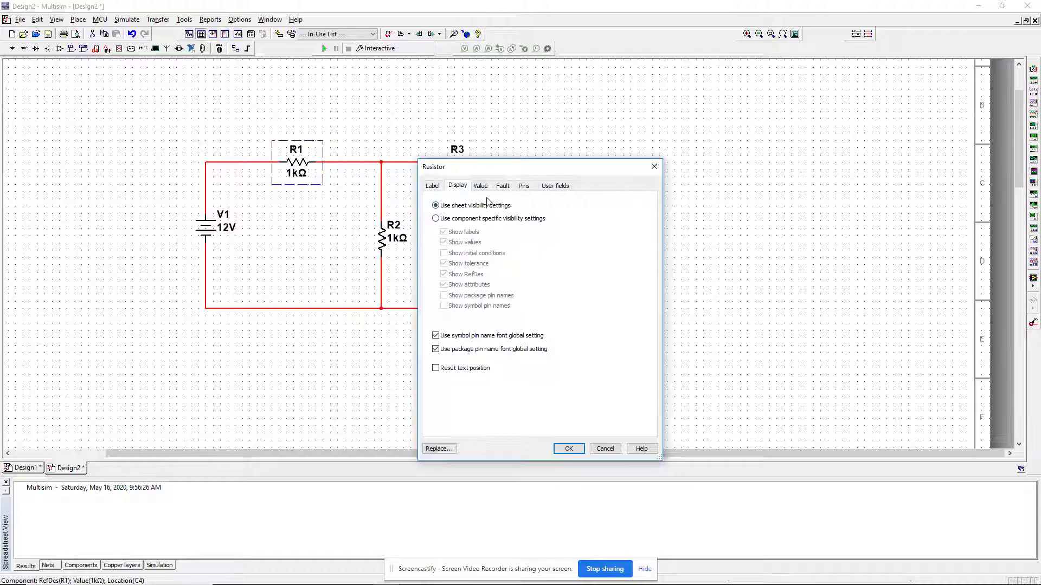
# Hide R1's value using component-specific visibility settings and apply the change.
pyautogui.click(481, 186)
pyautogui.click(458, 188)
pyautogui.click(439, 219)
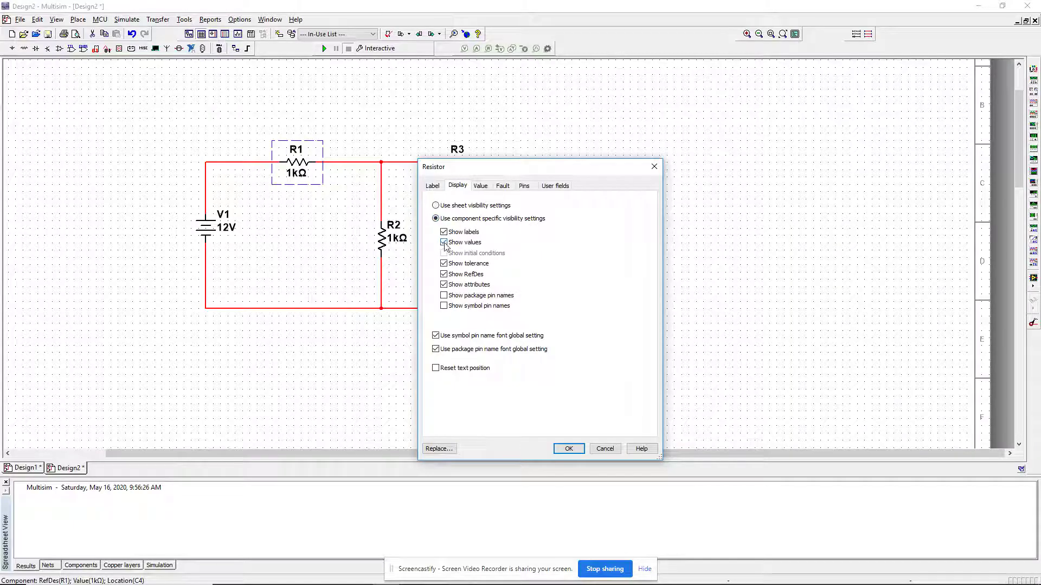
pyautogui.click(445, 243)
pyautogui.click(567, 448)
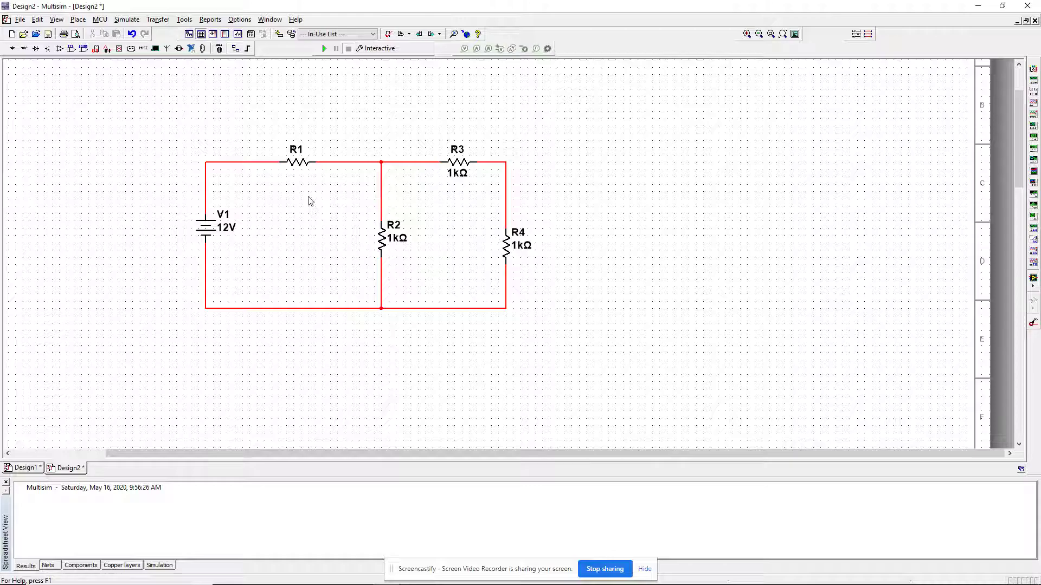
# Reopen R1's properties, revert to sheet visibility settings, and return to its Value settings.
pyautogui.doubleClick(298, 166)
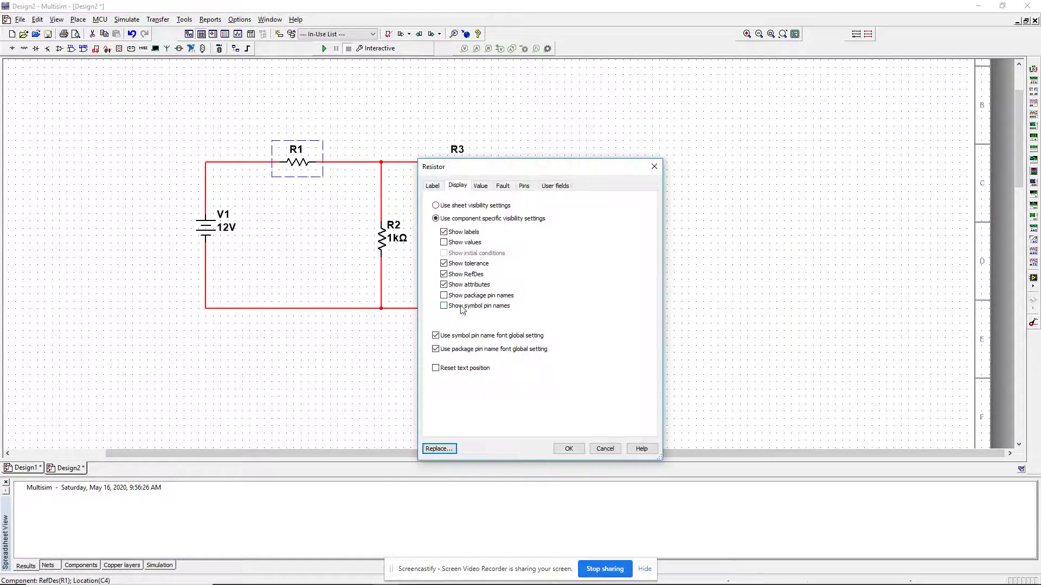
pyautogui.click(465, 242)
pyautogui.click(437, 205)
pyautogui.click(481, 185)
pyautogui.write('10k')
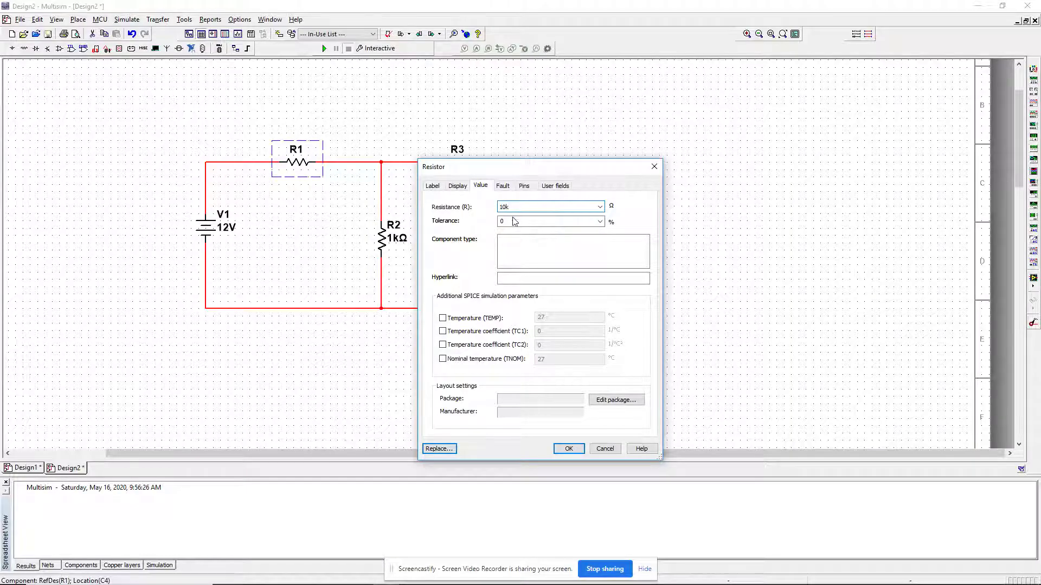
# Apply R1's 10 kΩ resistance and set R2 to 1 MΩ.
pyautogui.click(565, 449)
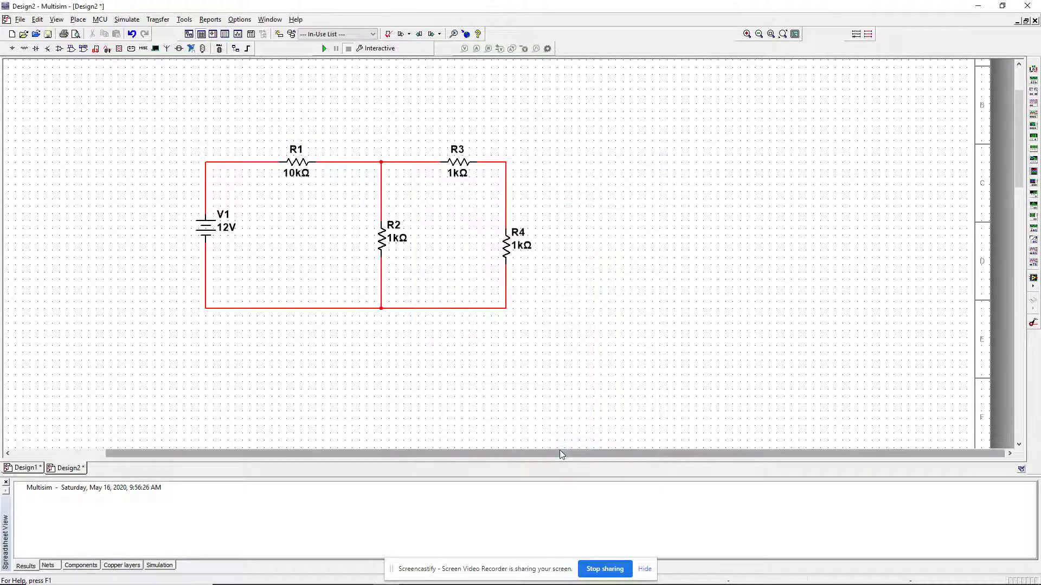
pyautogui.doubleClick(400, 247)
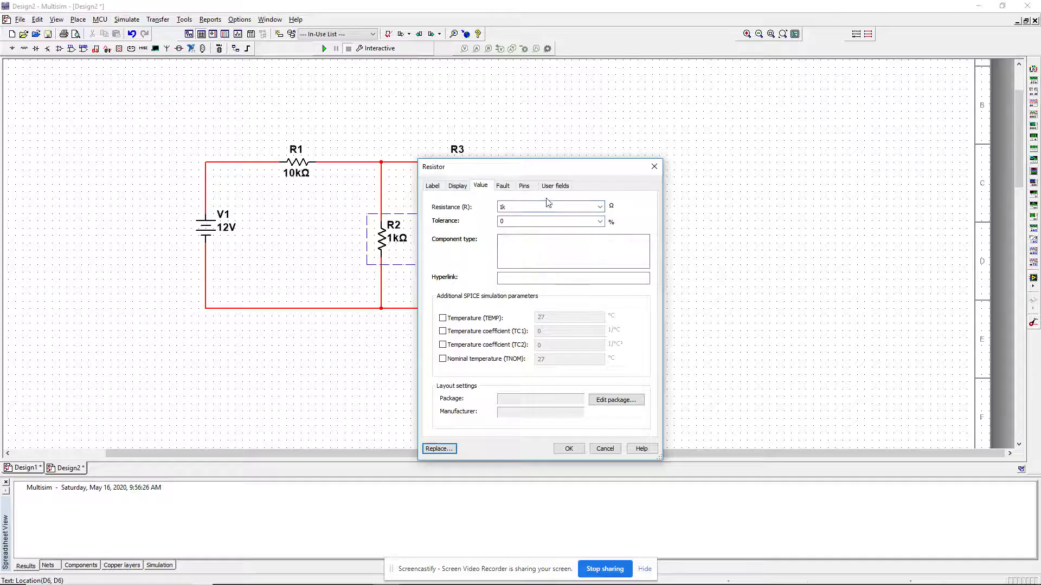
pyautogui.doubleClick(547, 206)
pyautogui.write('M')
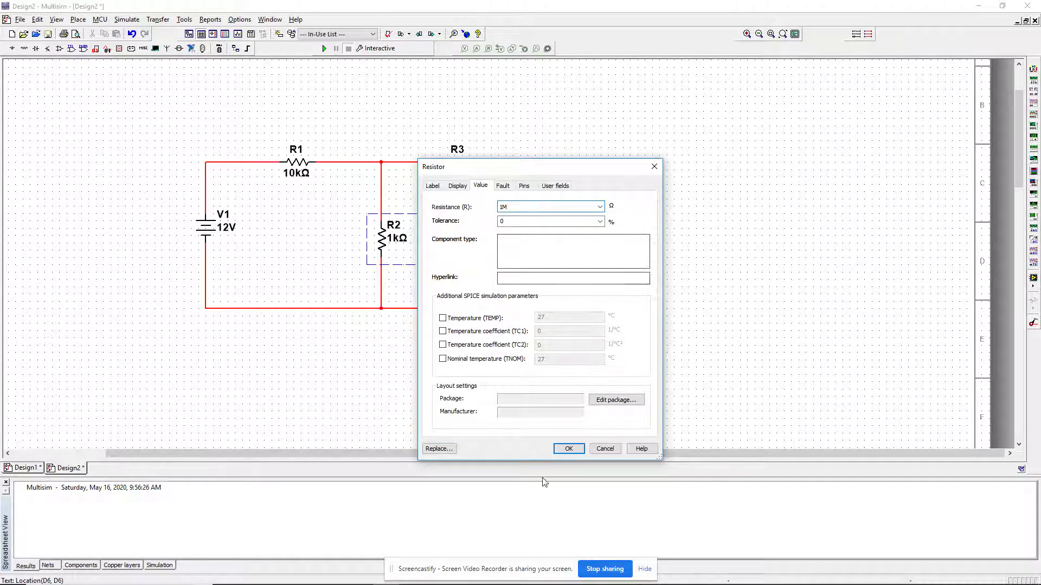
pyautogui.click(569, 449)
# Edit and apply R3's resistance, which still shows 1 kΩ.
pyautogui.doubleClick(461, 172)
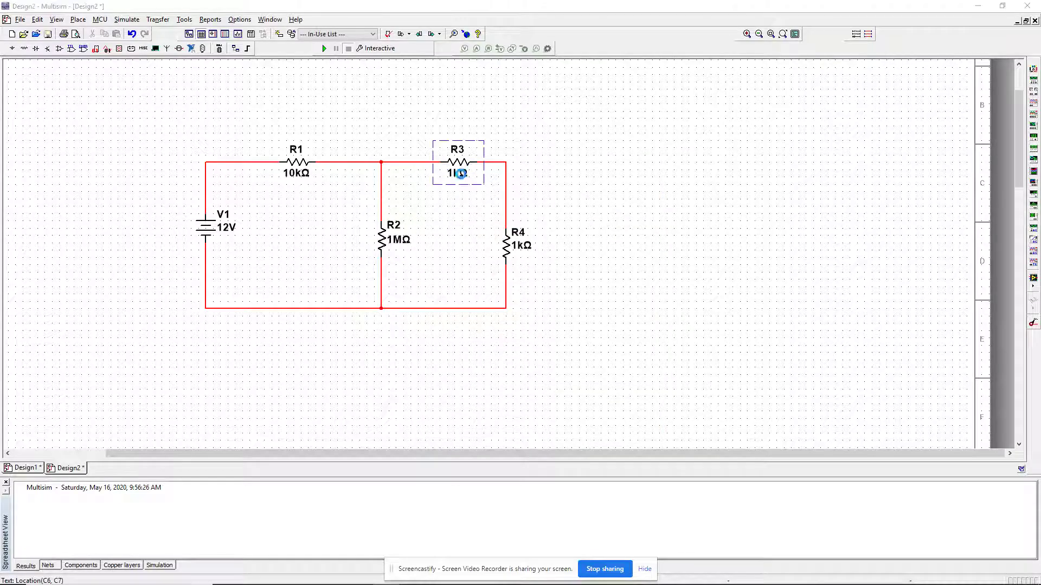
pyautogui.click(548, 208)
pyautogui.write('1m')
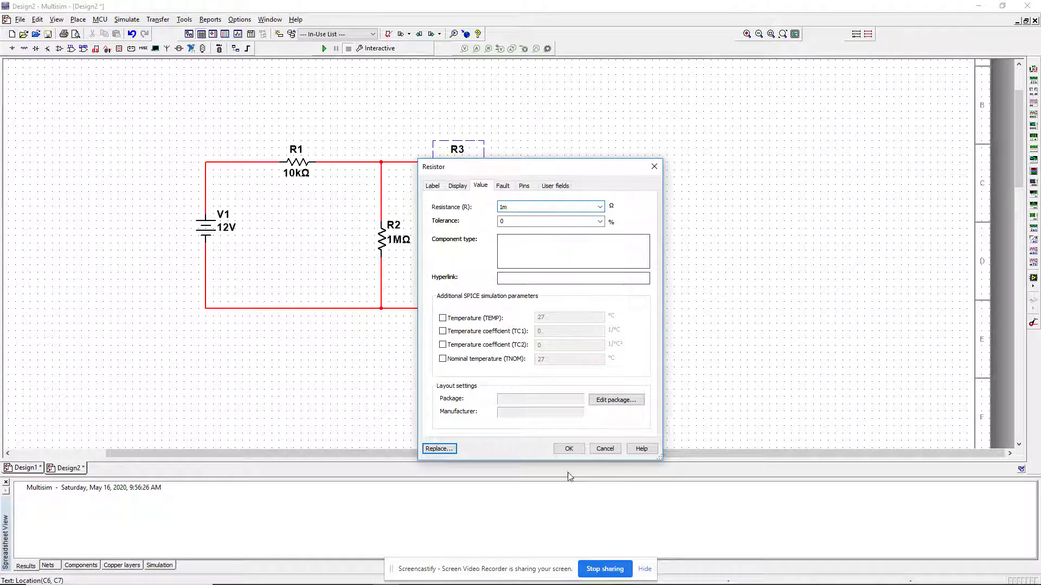
pyautogui.click(569, 449)
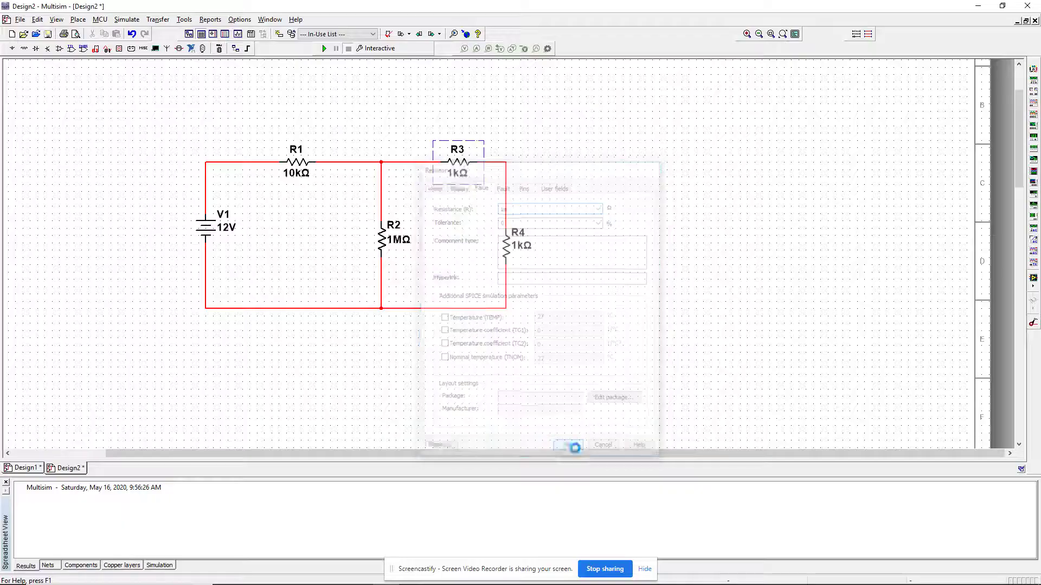